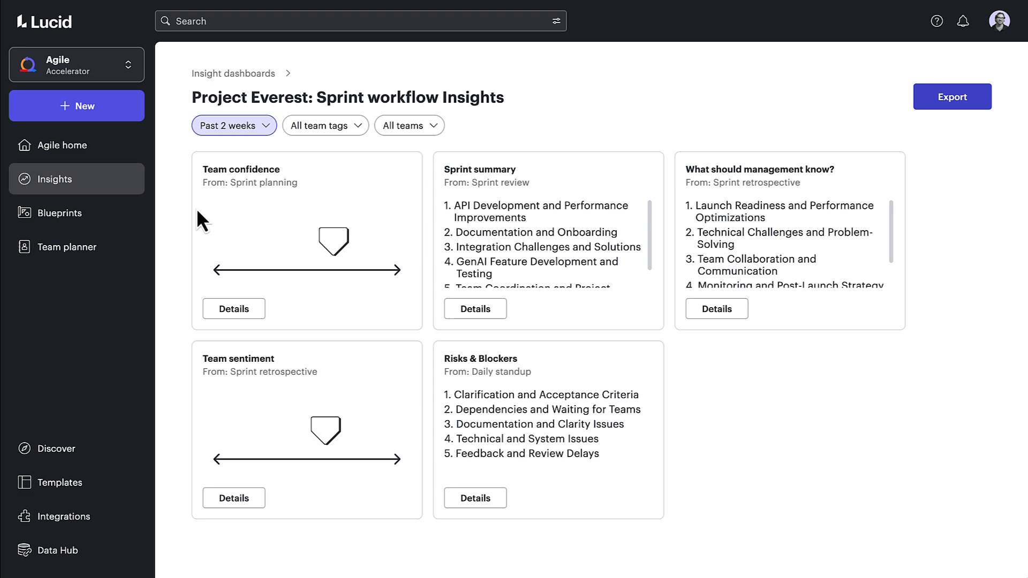
- Open the Product backlog refinement template of the Project Everest: Sprint workflow blueprint for editing
{"action": "left_click", "coordinate": [116, 216]}
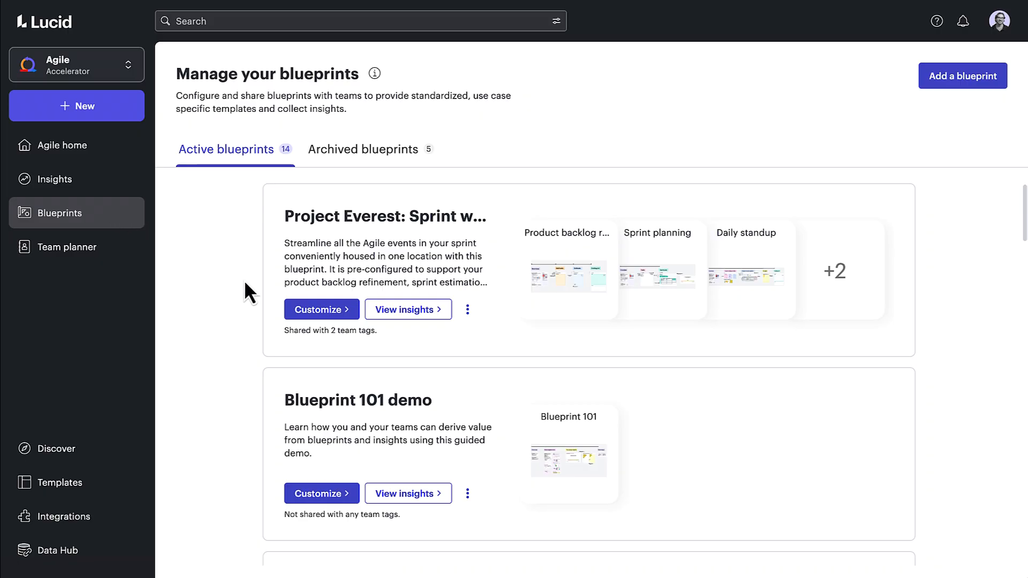
{"action": "left_click", "coordinate": [298, 313]}
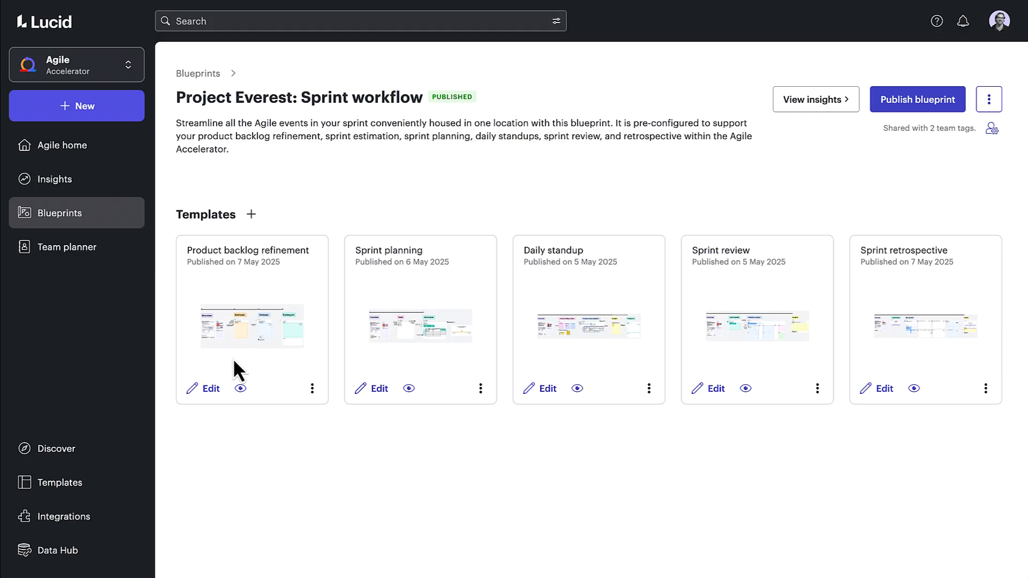
{"action": "left_click", "coordinate": [211, 390]}
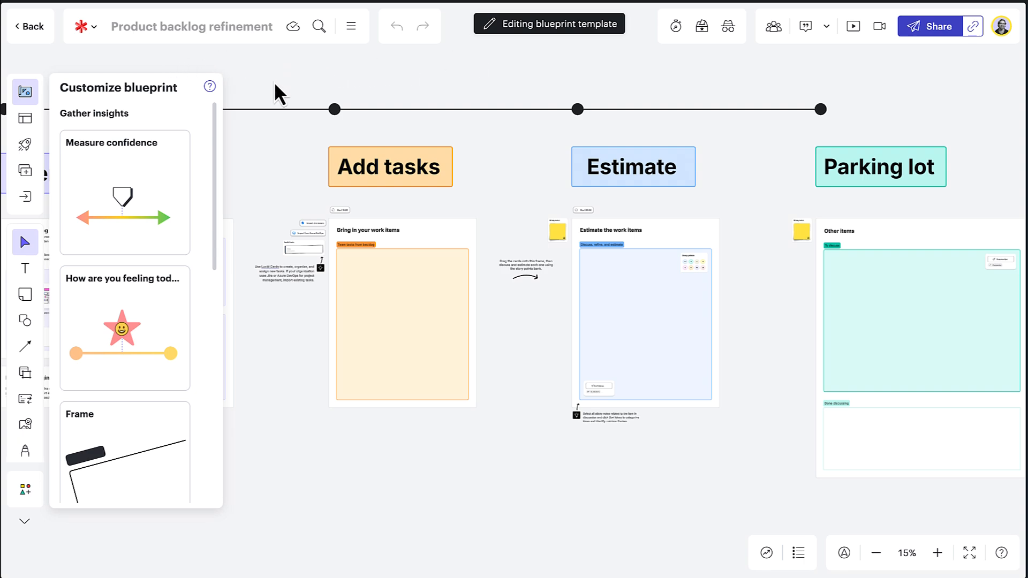
- Add a Measure confidence activity to the board below the Estimate section
{"action": "scroll", "coordinate": [275, 84], "scroll_direction": "left", "scroll_amount": 5}
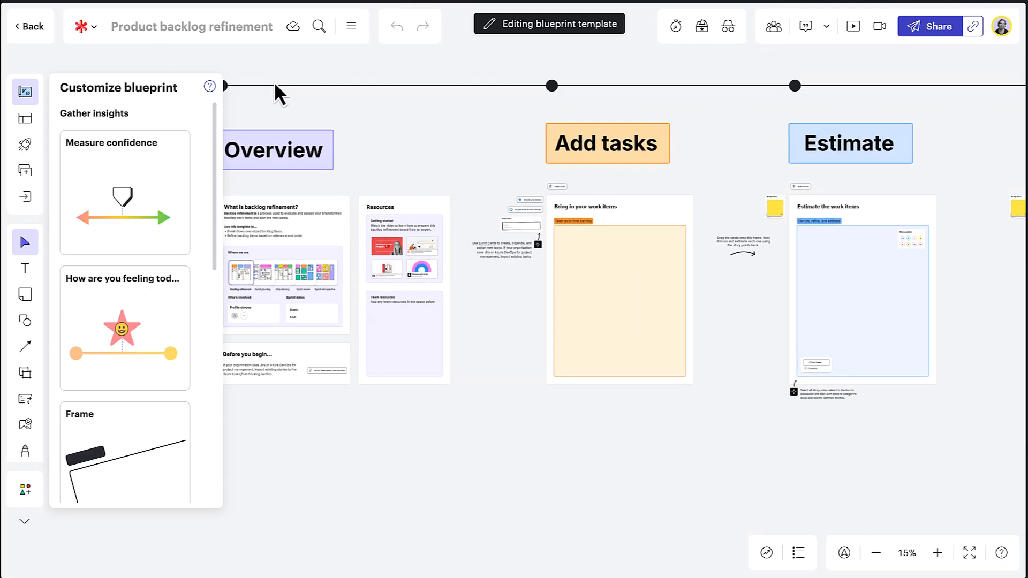
{"action": "scroll", "coordinate": [314, 284], "scroll_direction": "right", "scroll_amount": 5}
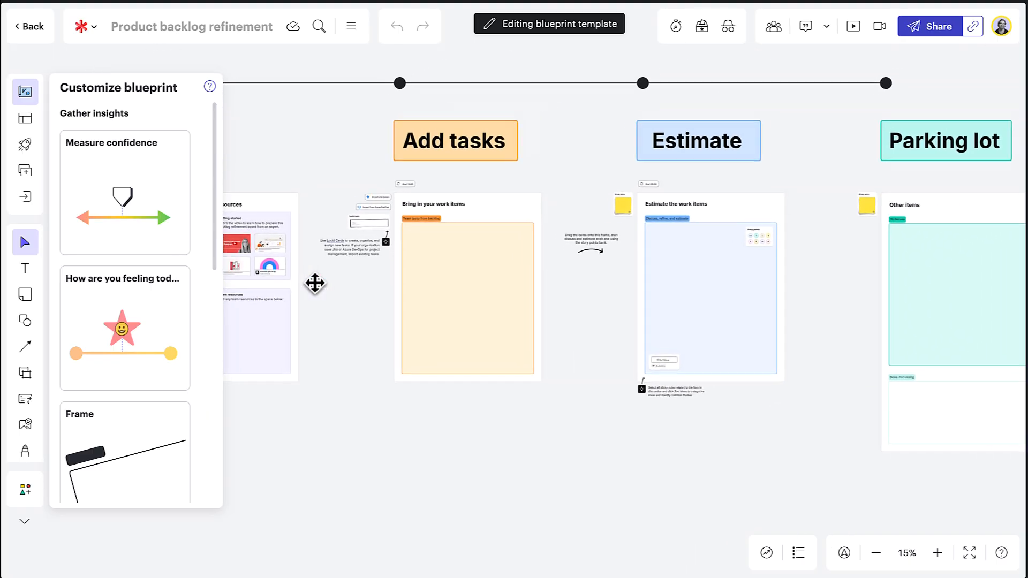
{"action": "left_click_drag", "start_coordinate": [315, 283], "coordinate": [305, 288]}
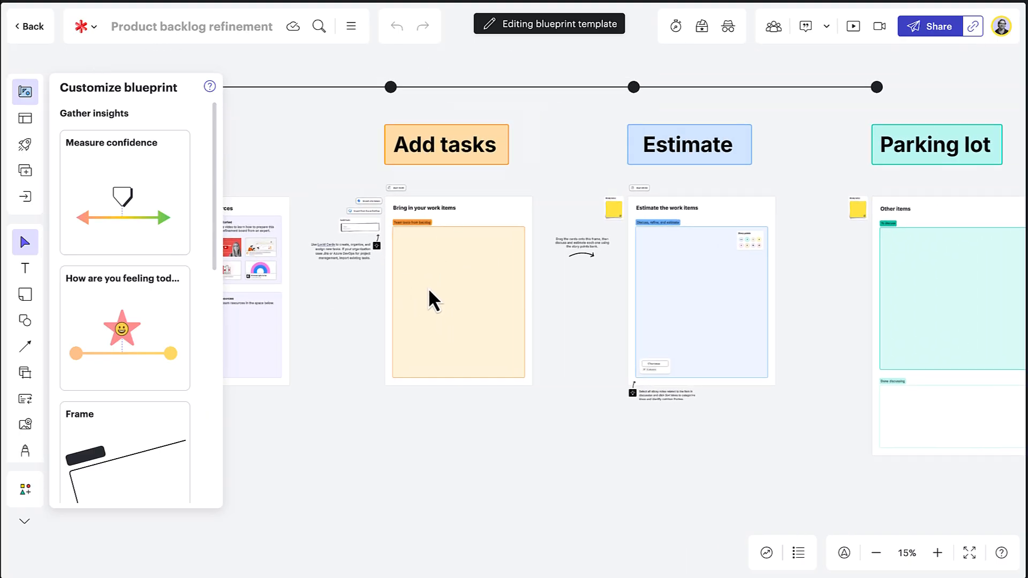
{"action": "scroll", "coordinate": [428, 300], "scroll_direction": "right", "scroll_amount": 5}
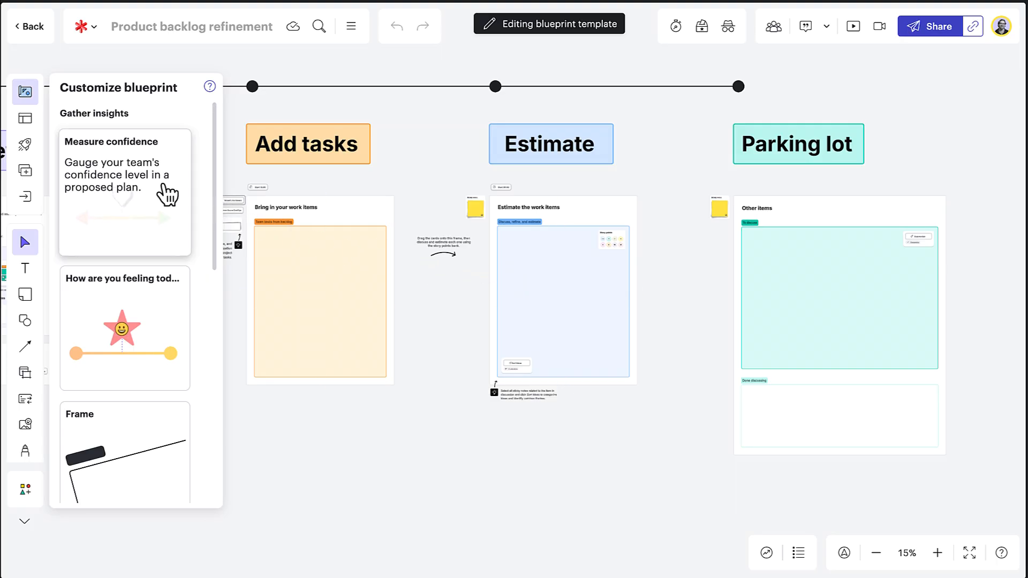
{"action": "left_click_drag", "start_coordinate": [167, 212], "coordinate": [559, 499]}
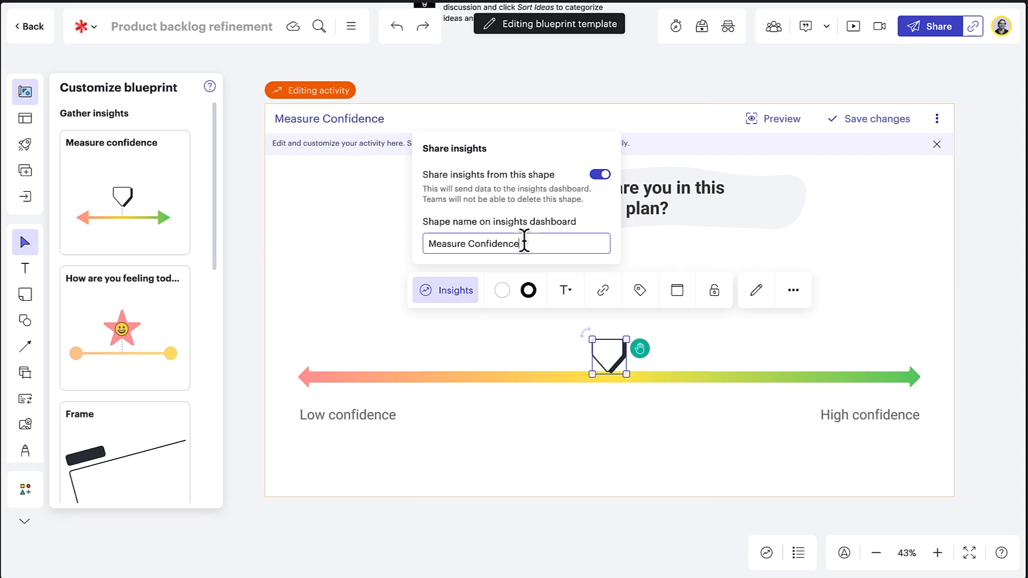
- Close the confidence marker's insight sharing settings and save the Measure Confidence activity
{"action": "left_click", "coordinate": [388, 233]}
{"action": "left_click", "coordinate": [497, 225]}
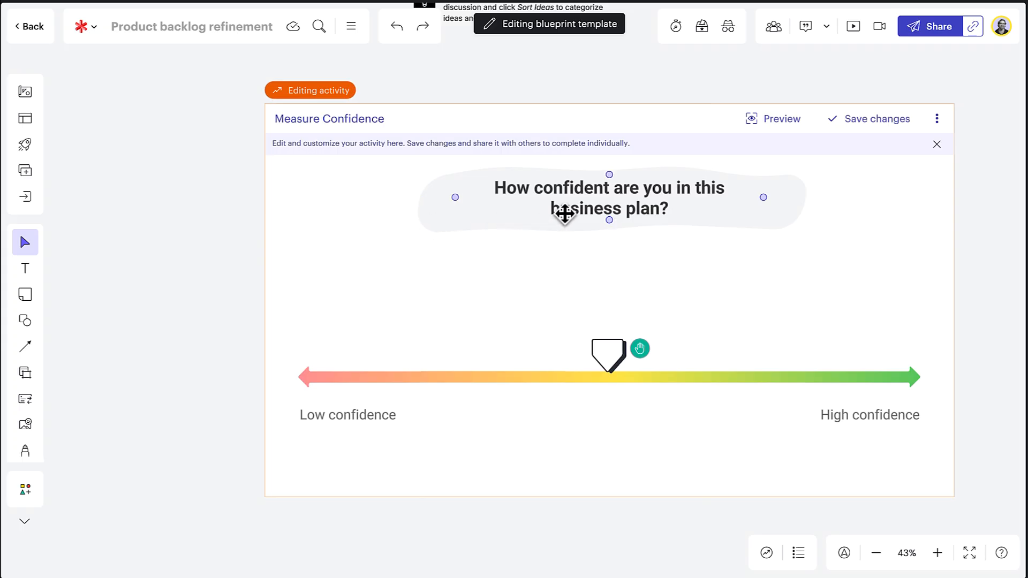
{"action": "left_click", "coordinate": [607, 351]}
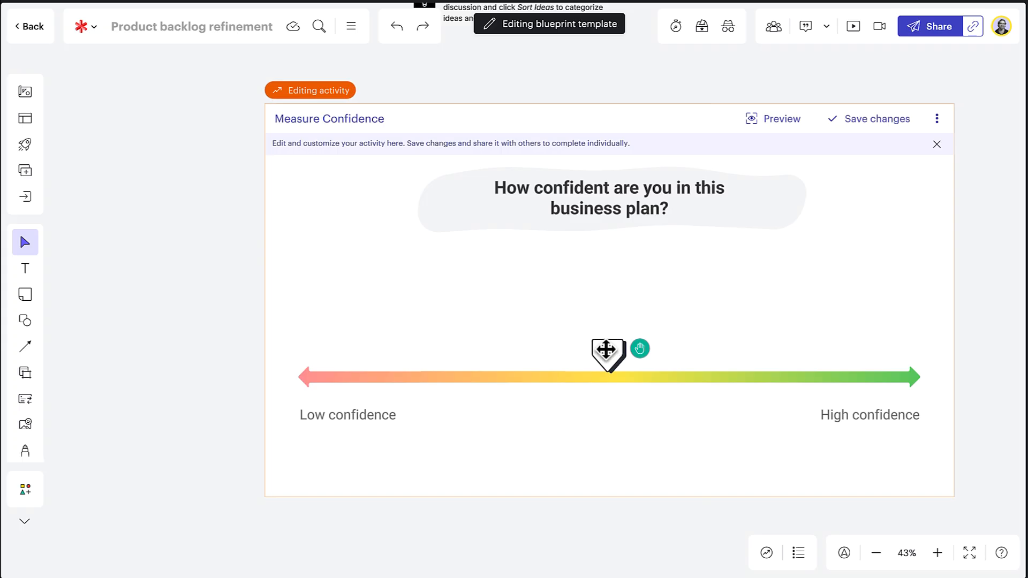
{"action": "left_click", "coordinate": [856, 126]}
{"action": "left_click", "coordinate": [859, 94]}
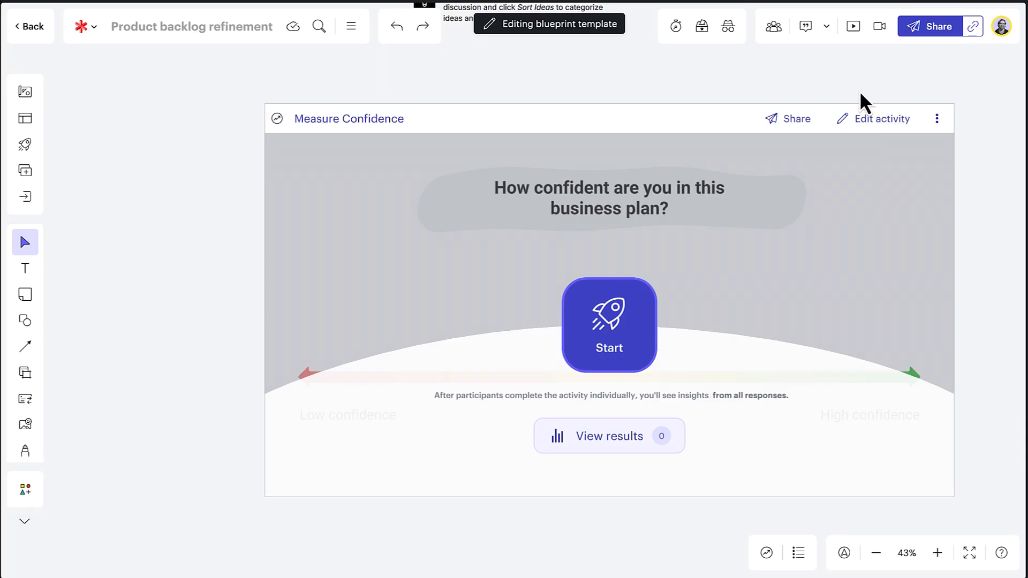
- Add an insight-gathering Frame from the blueprint customization options below the Measure Confidence activity
{"action": "scroll", "coordinate": [859, 91], "scroll_direction": "down", "scroll_amount": 10}
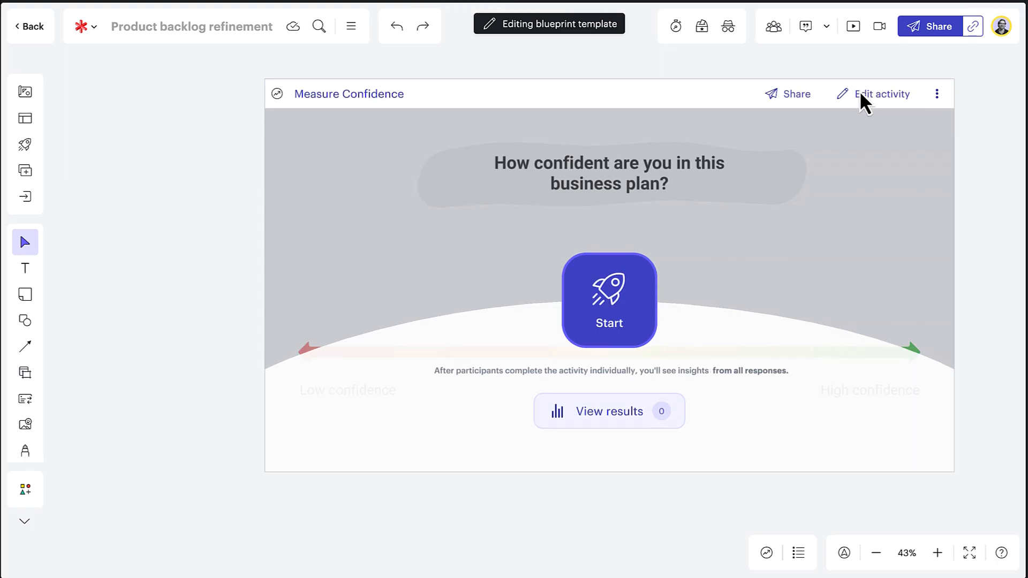
{"action": "scroll", "coordinate": [859, 91], "scroll_direction": "left", "scroll_amount": 1}
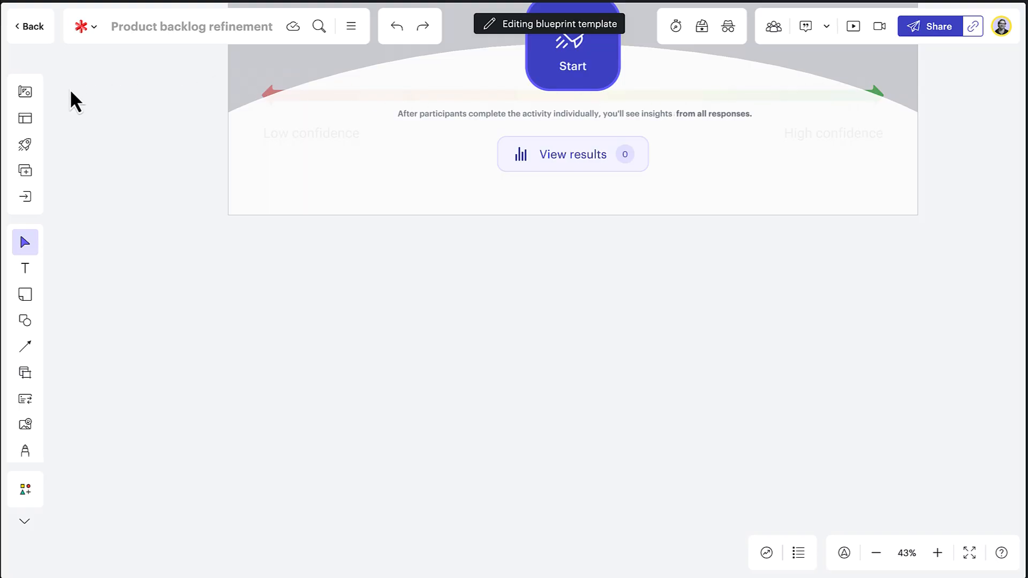
{"action": "left_click", "coordinate": [30, 96]}
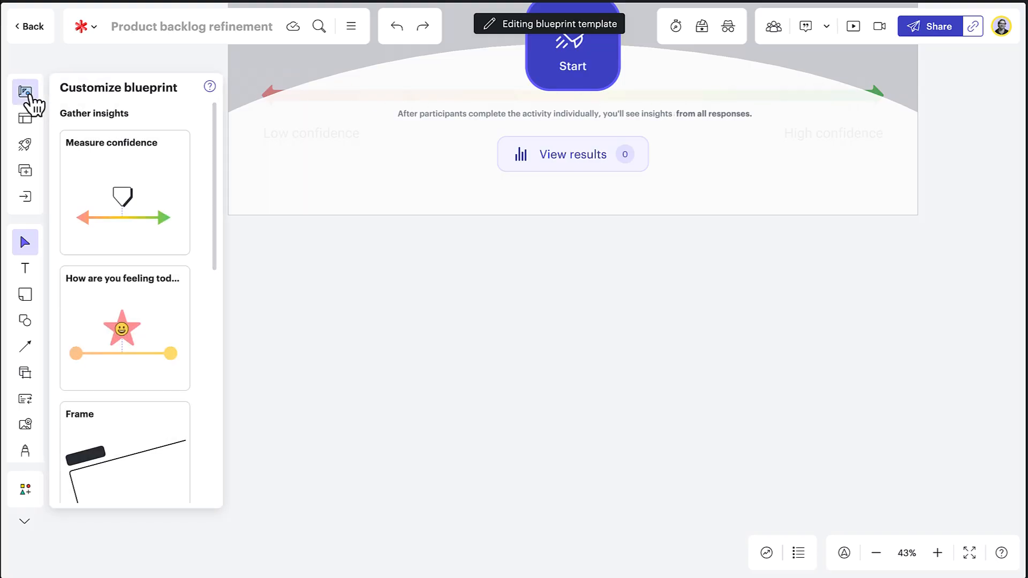
{"action": "scroll", "coordinate": [168, 172], "scroll_direction": "down", "scroll_amount": 4}
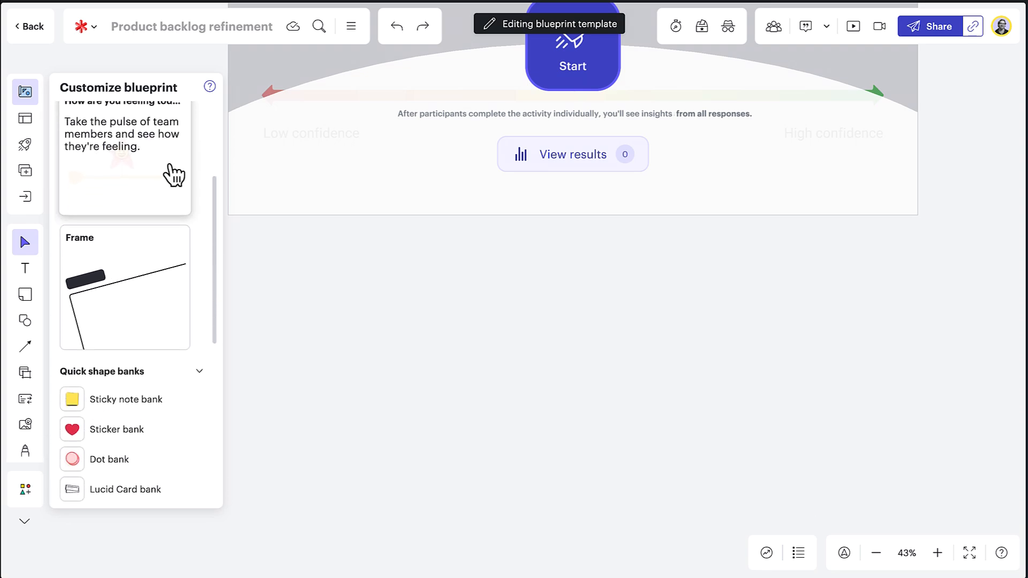
{"action": "left_click_drag", "start_coordinate": [150, 261], "coordinate": [530, 420]}
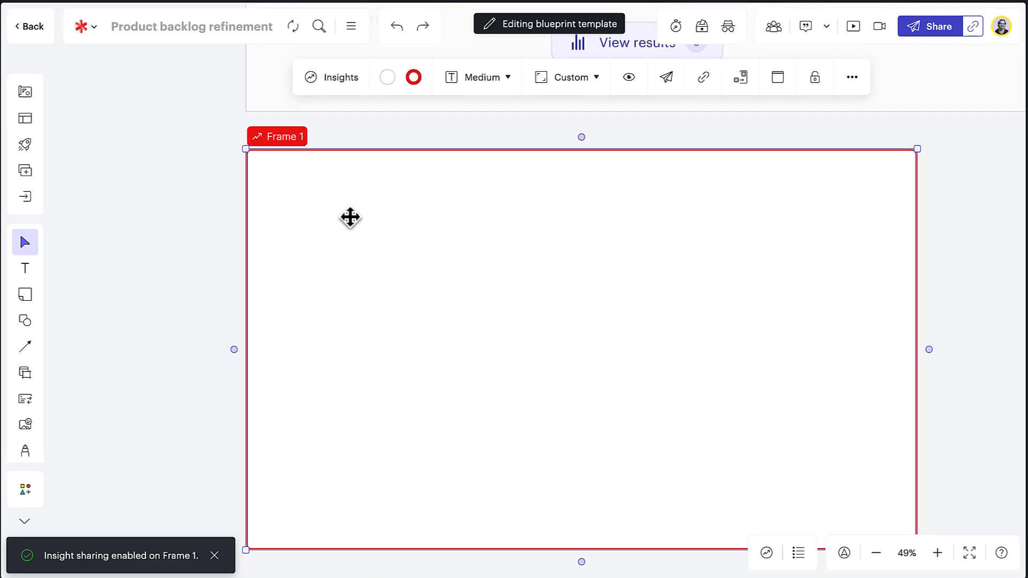
- Retitle the new frame "What is the reason for your confidence level?"
{"action": "double_click", "coordinate": [284, 142]}
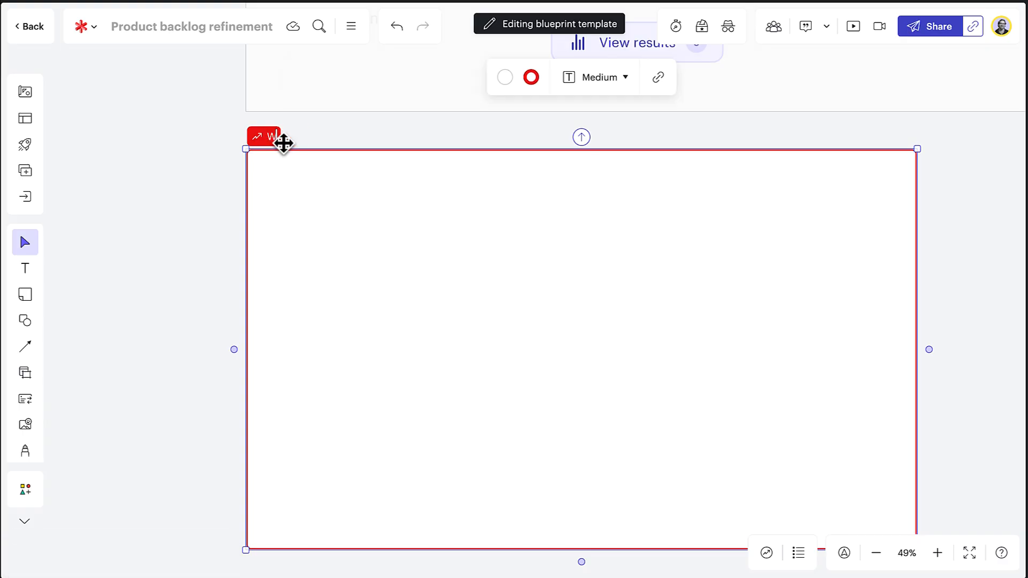
{"action": "type", "text": "What is the reason"}
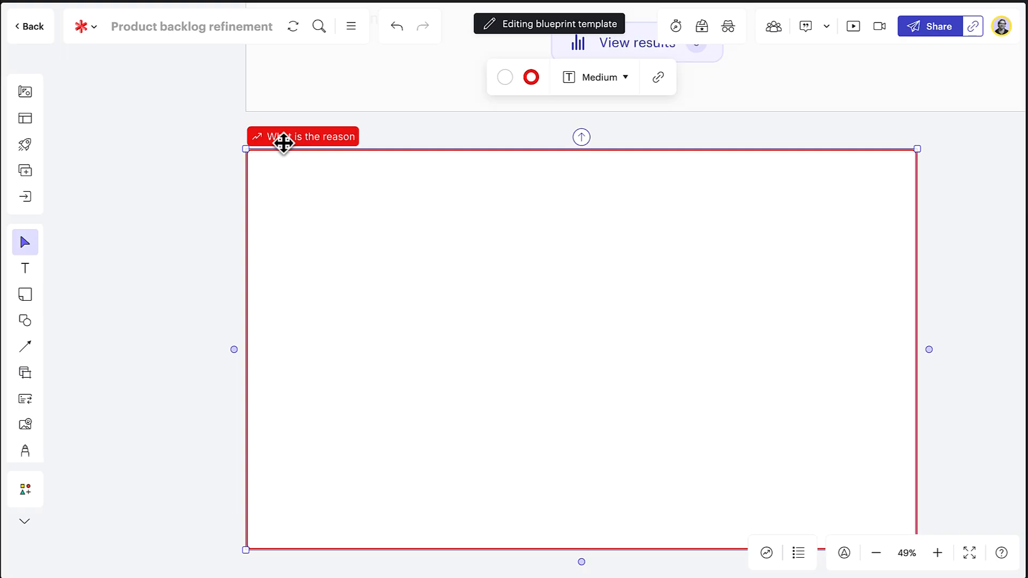
{"action": "type", "text": " for your conf"}
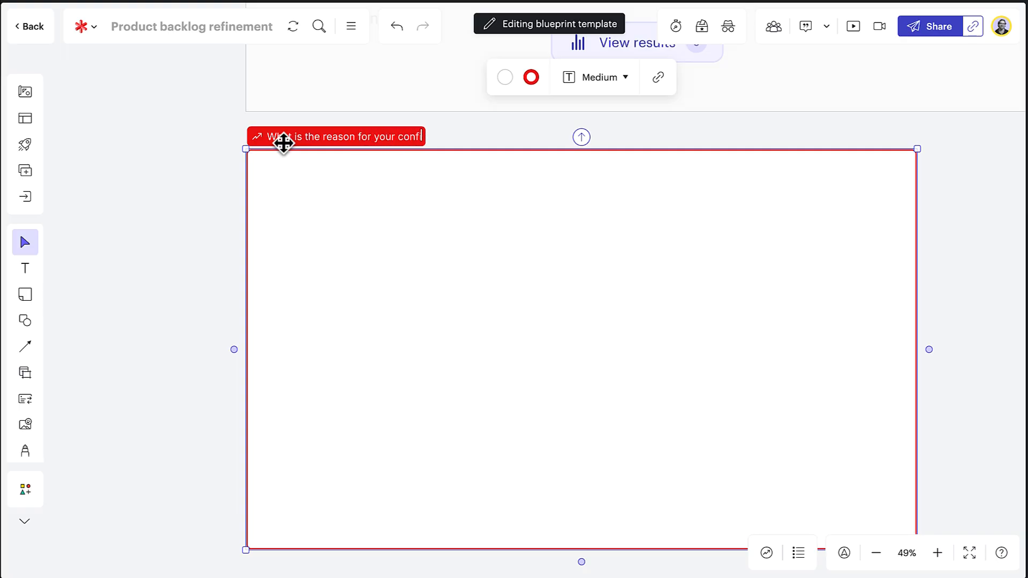
{"action": "type", "text": "idence"}
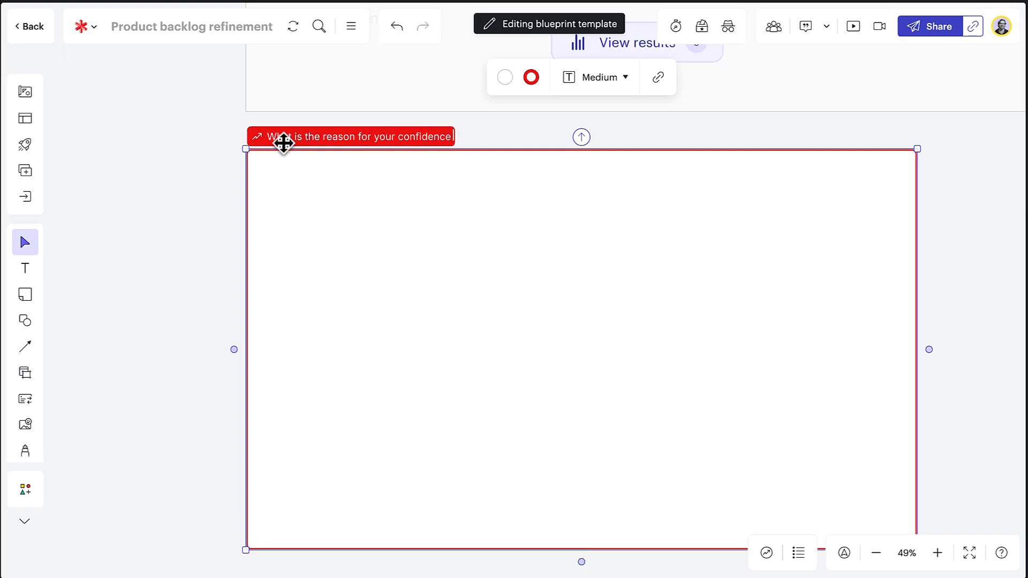
{"action": "type", "text": " level?"}
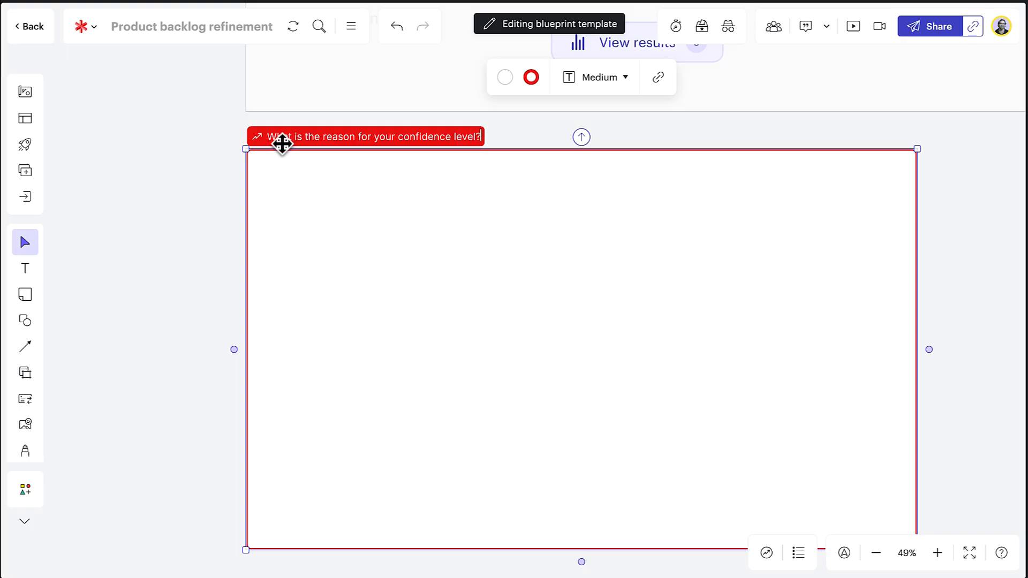
{"action": "left_click", "coordinate": [274, 168]}
{"action": "left_click", "coordinate": [274, 168]}
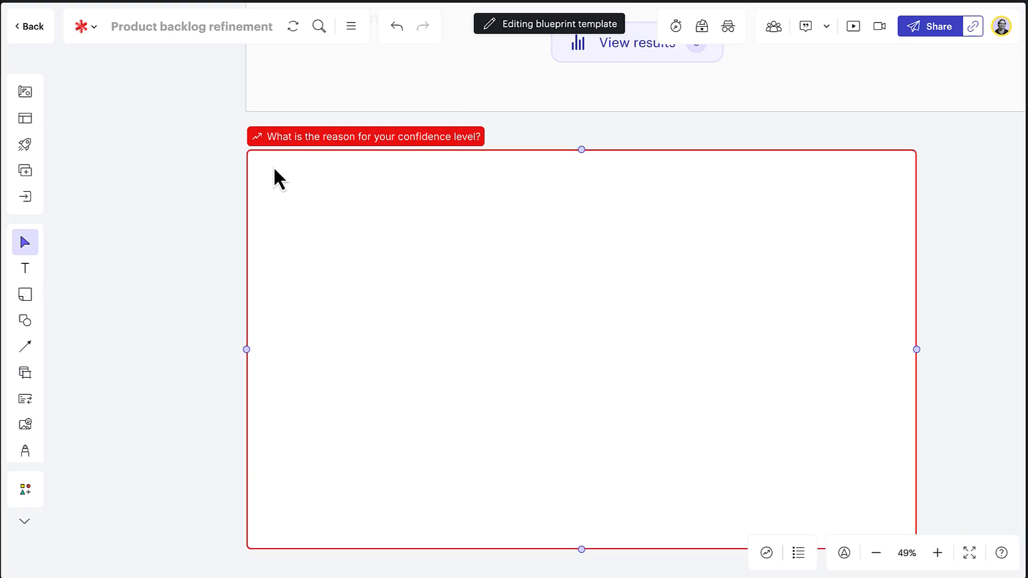
- Set the frame's shape name on the insights dashboard to "What is the reason for your confidence level?"
{"action": "left_click", "coordinate": [327, 139]}
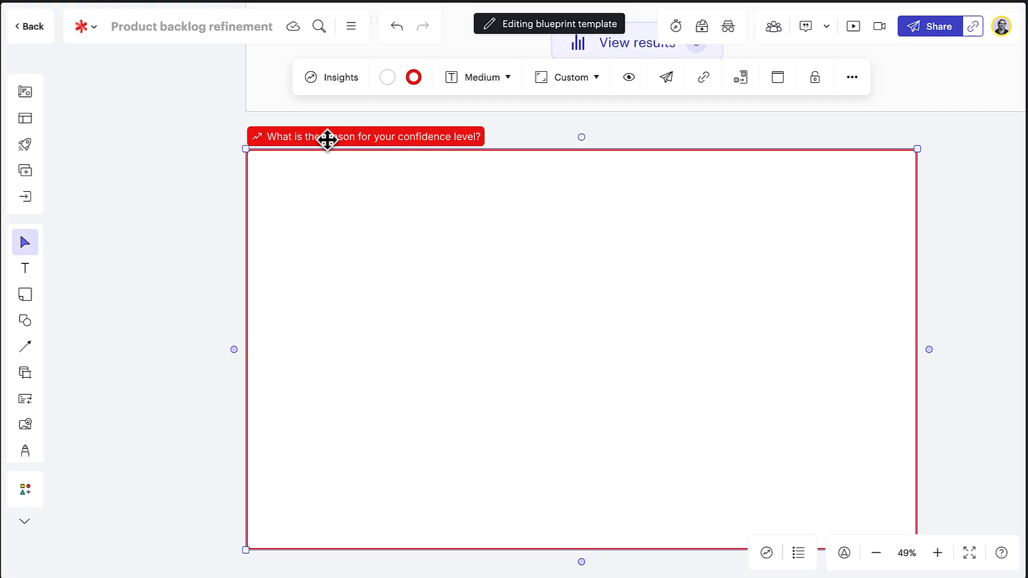
{"action": "left_click", "coordinate": [336, 95]}
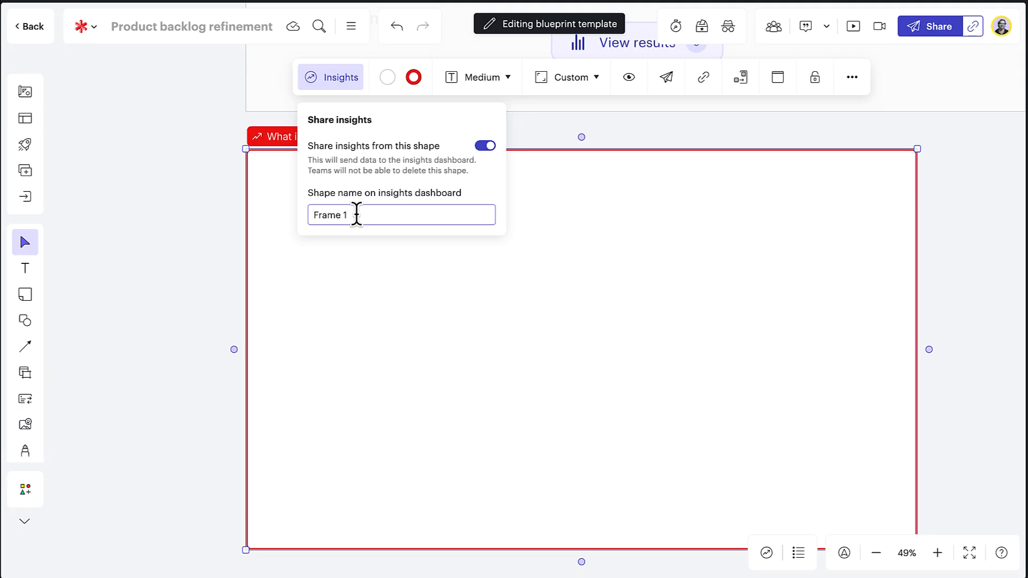
{"action": "left_click_drag", "start_coordinate": [355, 215], "coordinate": [261, 196]}
{"action": "type", "text": "Wha"}
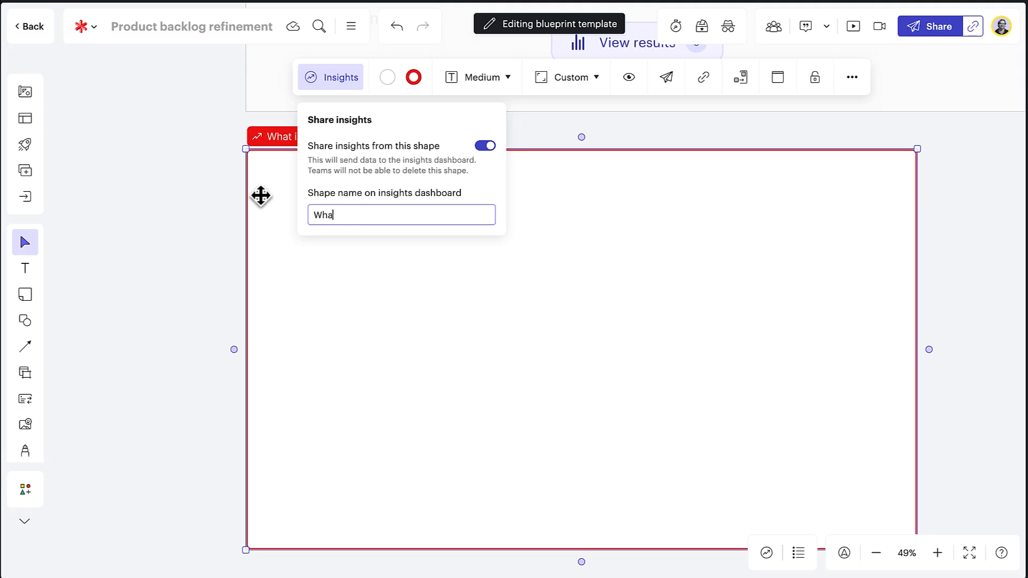
{"action": "type", "text": "t is the reason for your confidence"}
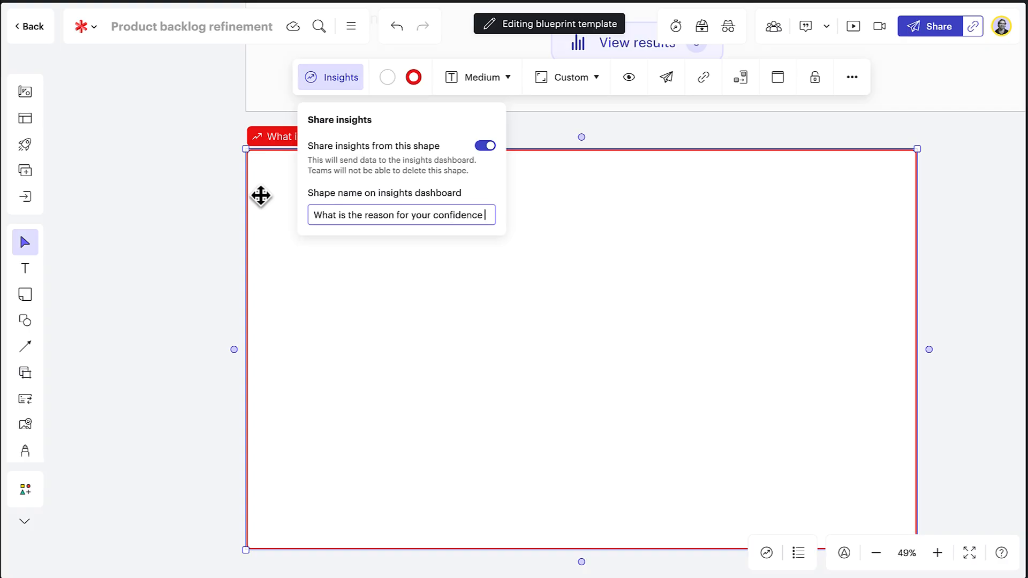
{"action": "type", "text": " level?"}
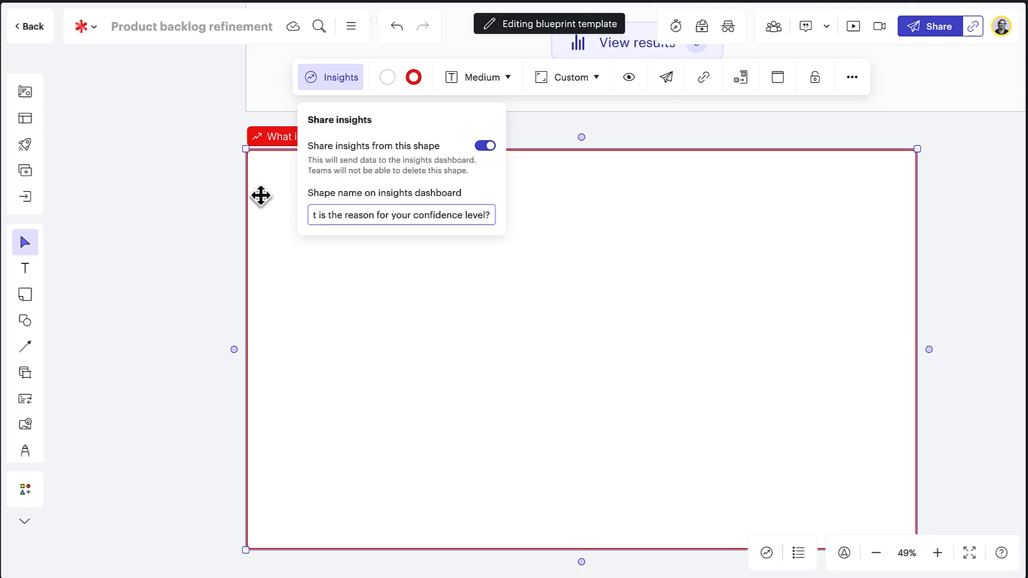
{"action": "left_click", "coordinate": [323, 289]}
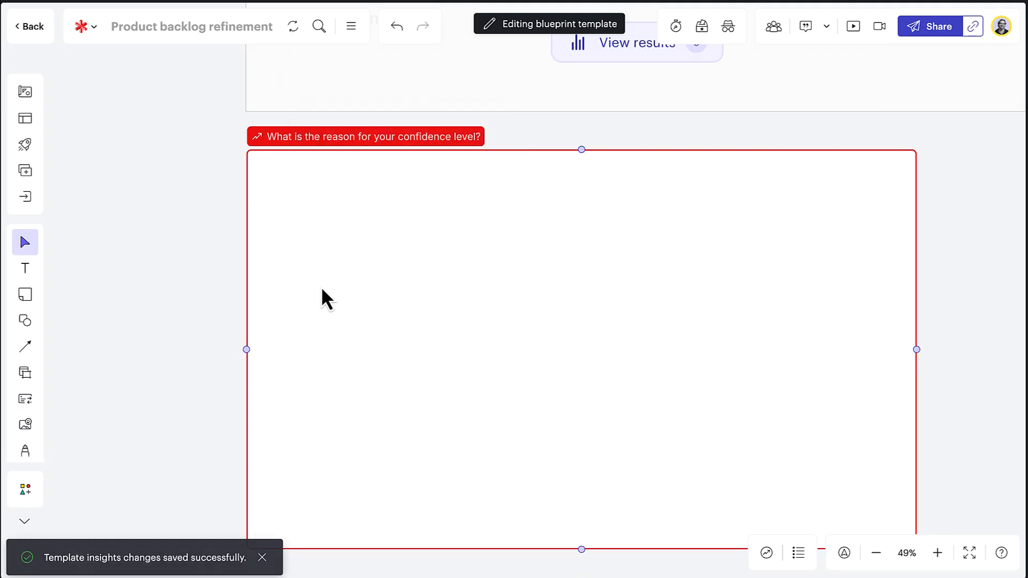
{"action": "left_click", "coordinate": [293, 170]}
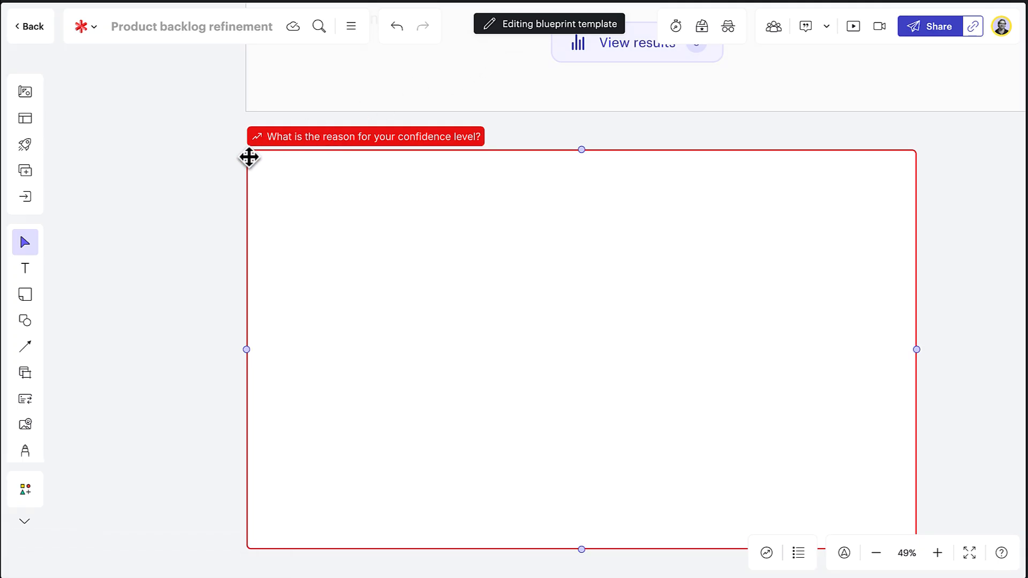
- Return to the blueprint and publish its updates to the teams tagged Project Alpha and Project Everest
{"action": "left_click", "coordinate": [33, 26]}
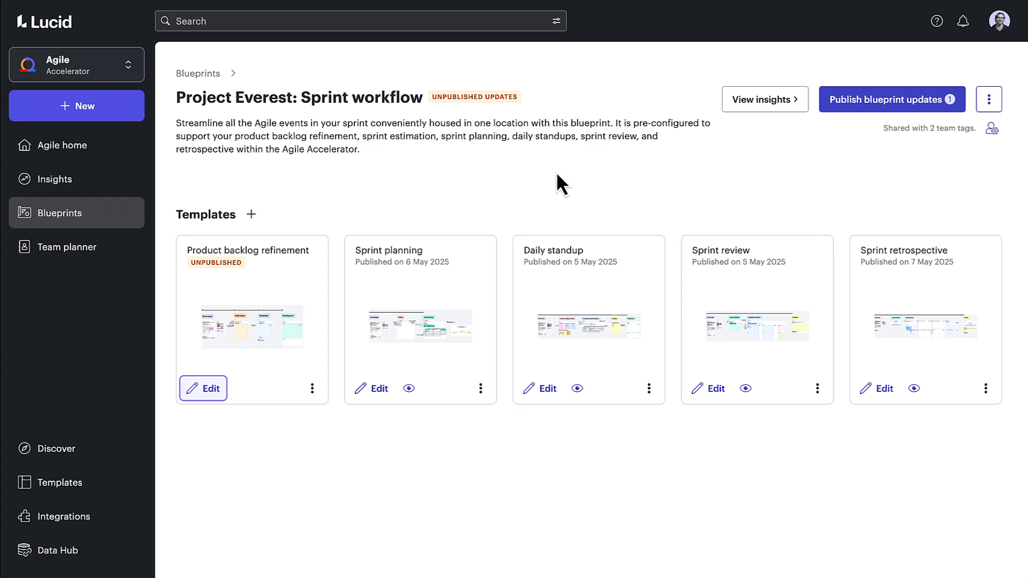
{"action": "left_click", "coordinate": [841, 114]}
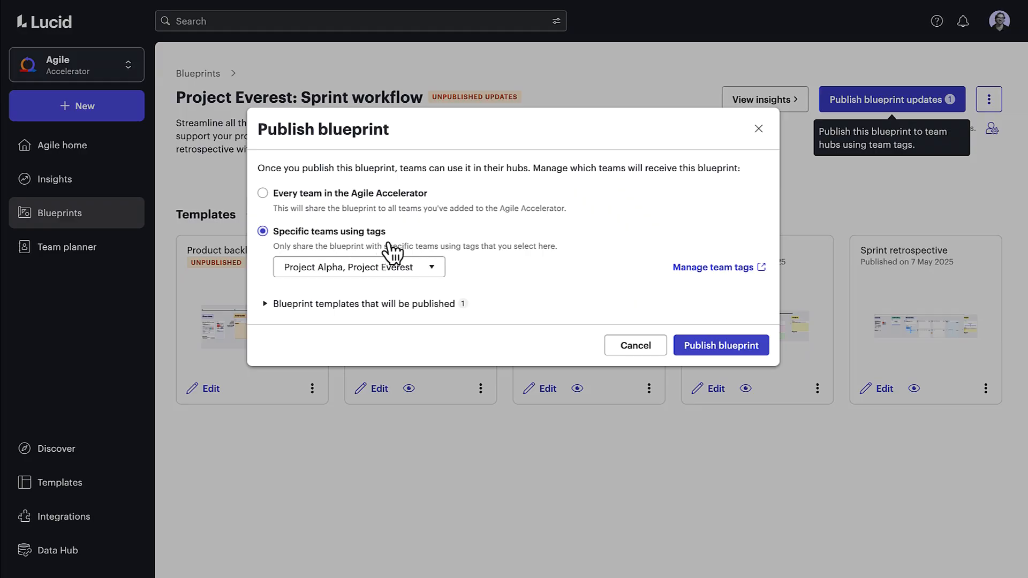
{"action": "left_click", "coordinate": [425, 268]}
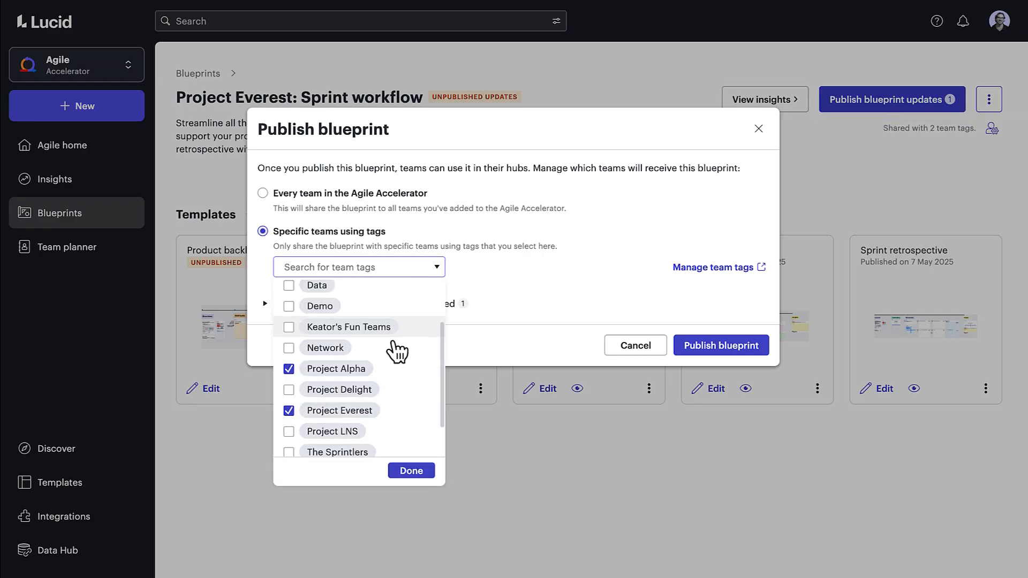
{"action": "left_click", "coordinate": [493, 271]}
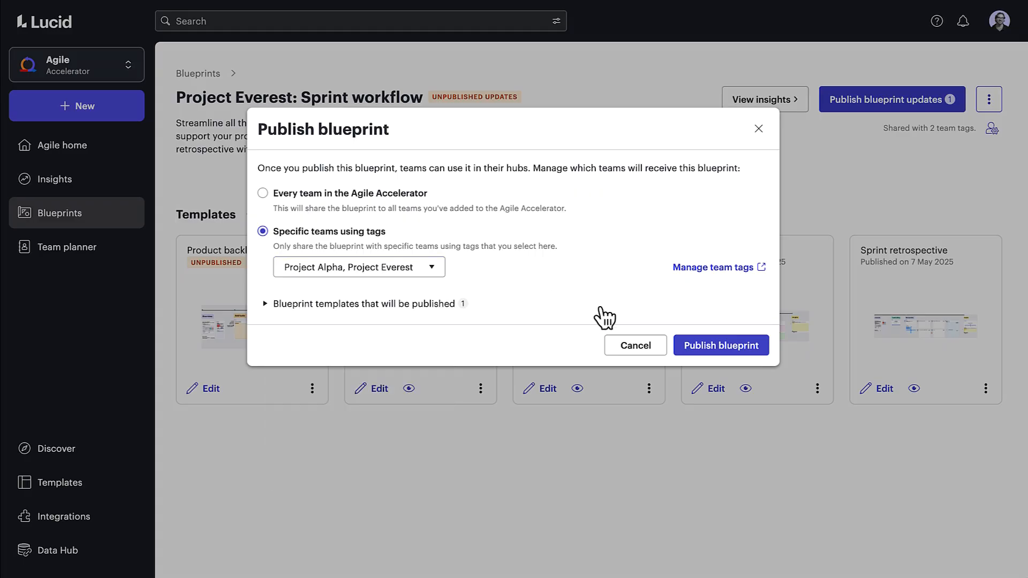
{"action": "left_click", "coordinate": [687, 352]}
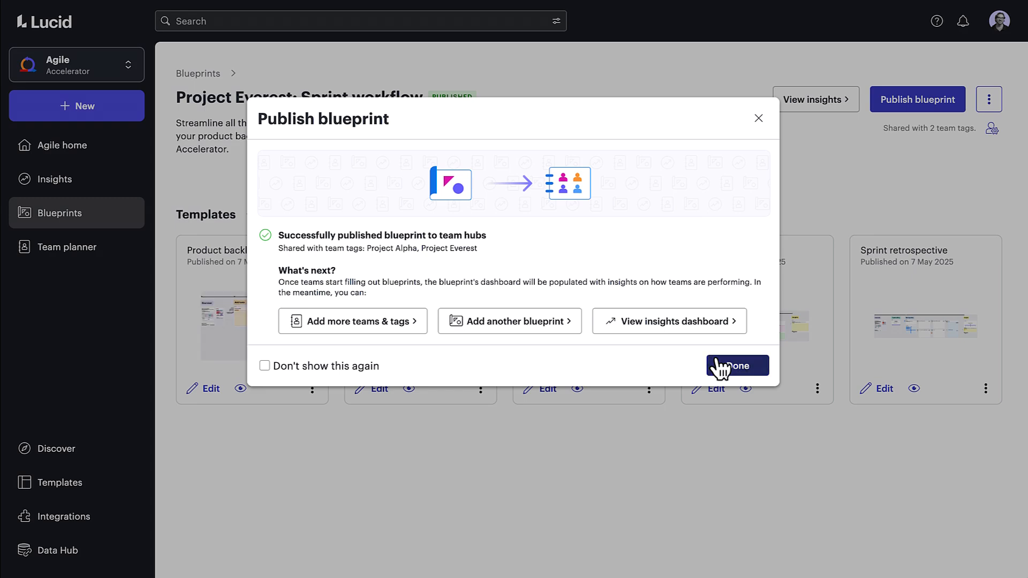
{"action": "left_click", "coordinate": [719, 366]}
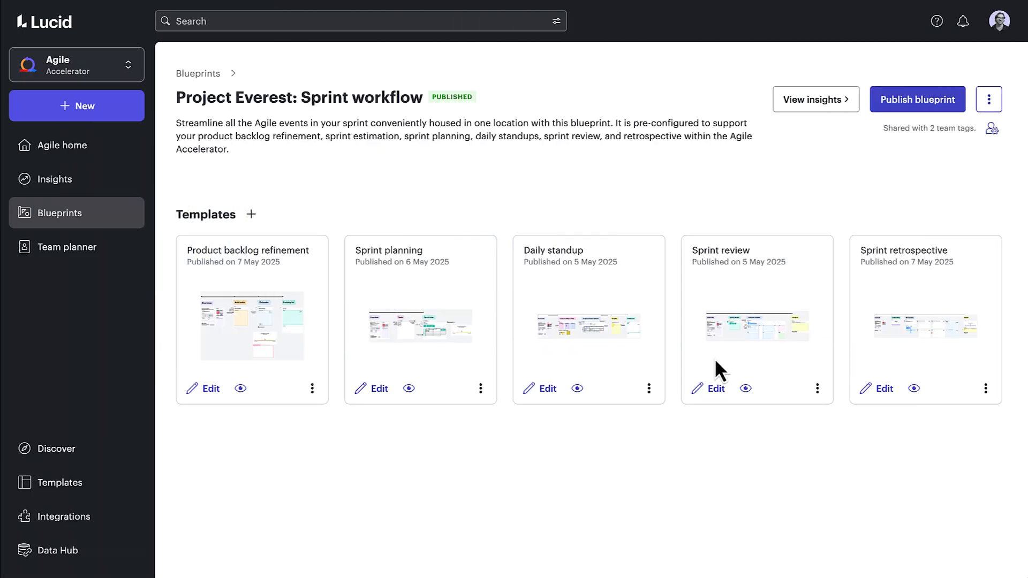
- Open the Project Everest: Sprint workflow Insights dashboard from the Agile Accelerator's insight dashboards, checking the available teams and accelerators on the way
{"action": "left_click", "coordinate": [119, 185]}
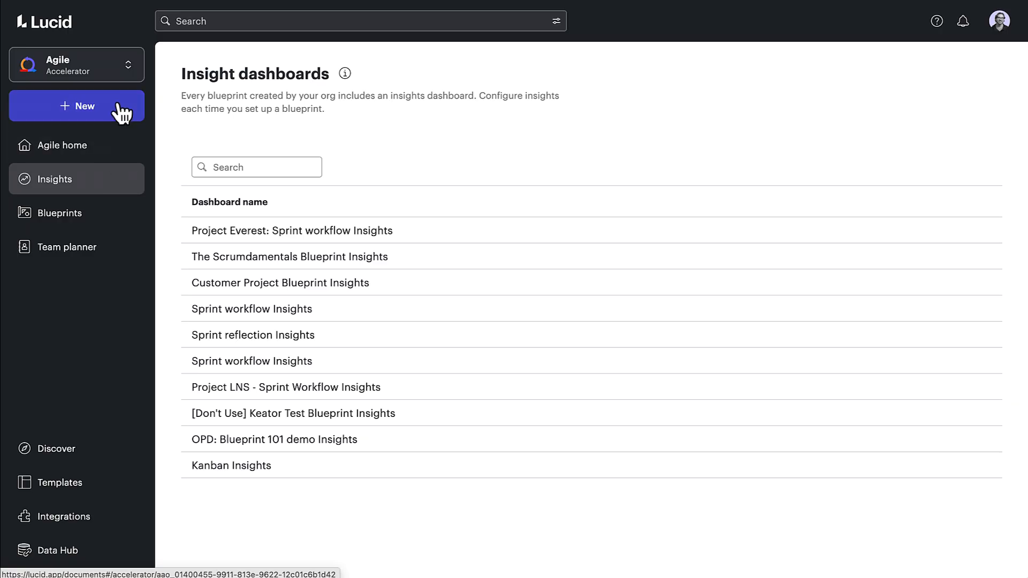
{"action": "left_click", "coordinate": [128, 66]}
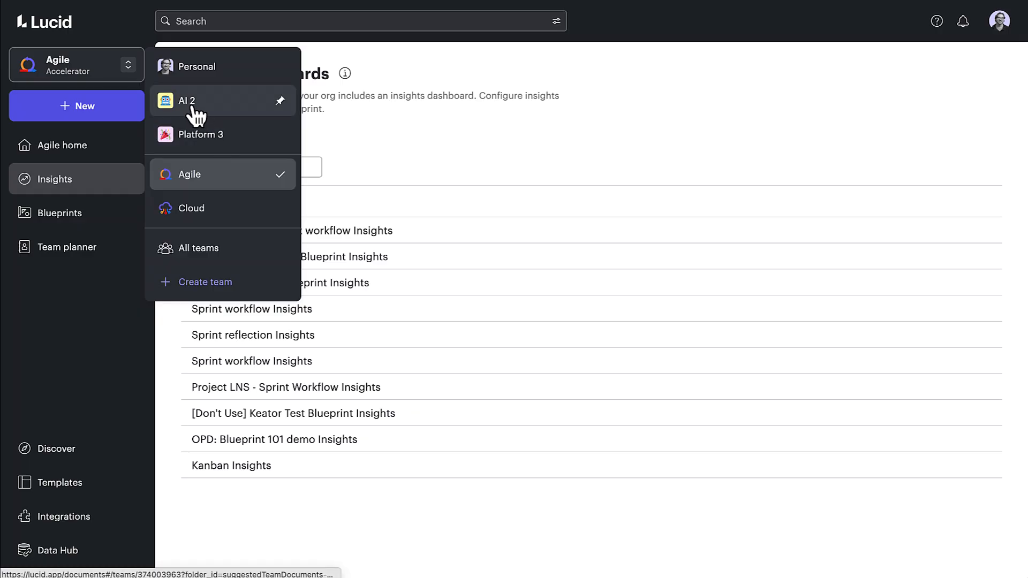
{"action": "left_click", "coordinate": [125, 179]}
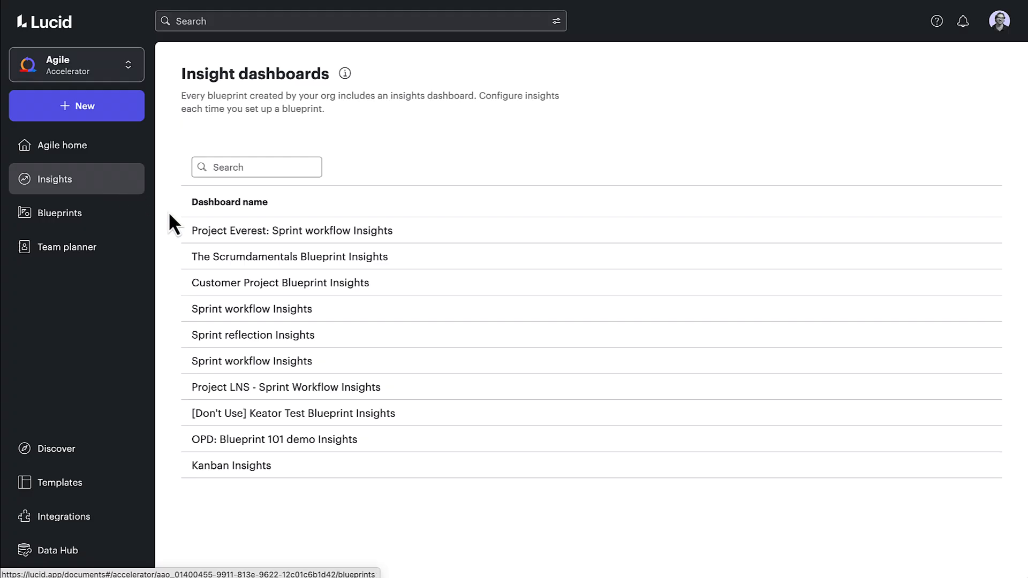
{"action": "left_click", "coordinate": [203, 241]}
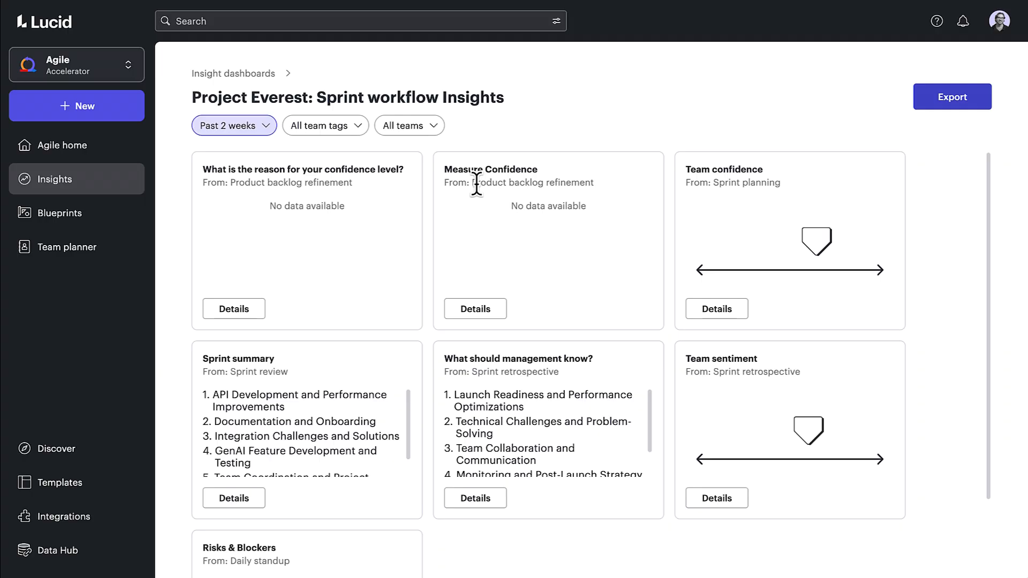
- Review the dashboard's filter options for time period, team tags and teams without changing any of them
{"action": "left_click", "coordinate": [262, 128]}
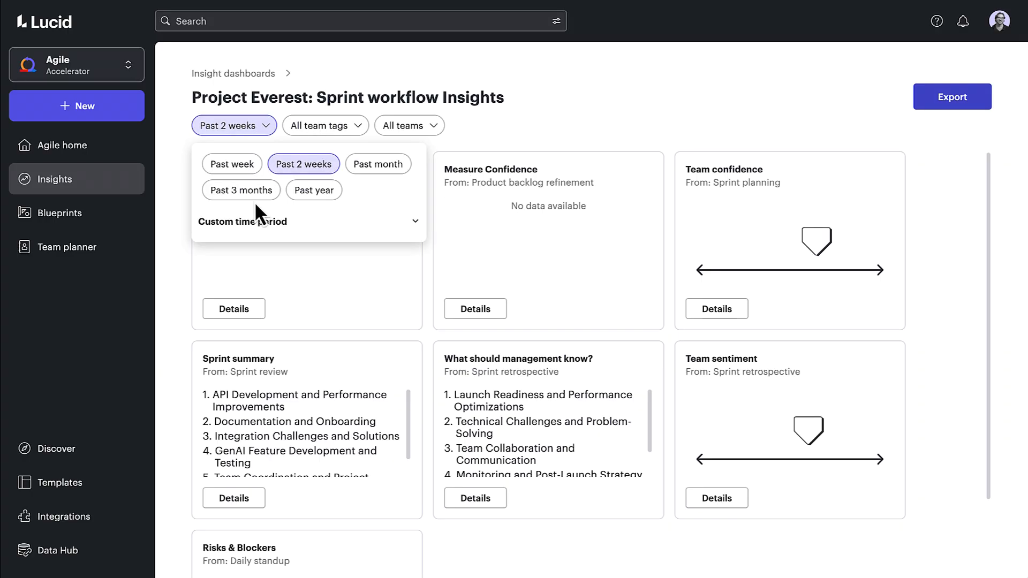
{"action": "left_click", "coordinate": [250, 131]}
{"action": "left_click", "coordinate": [321, 126]}
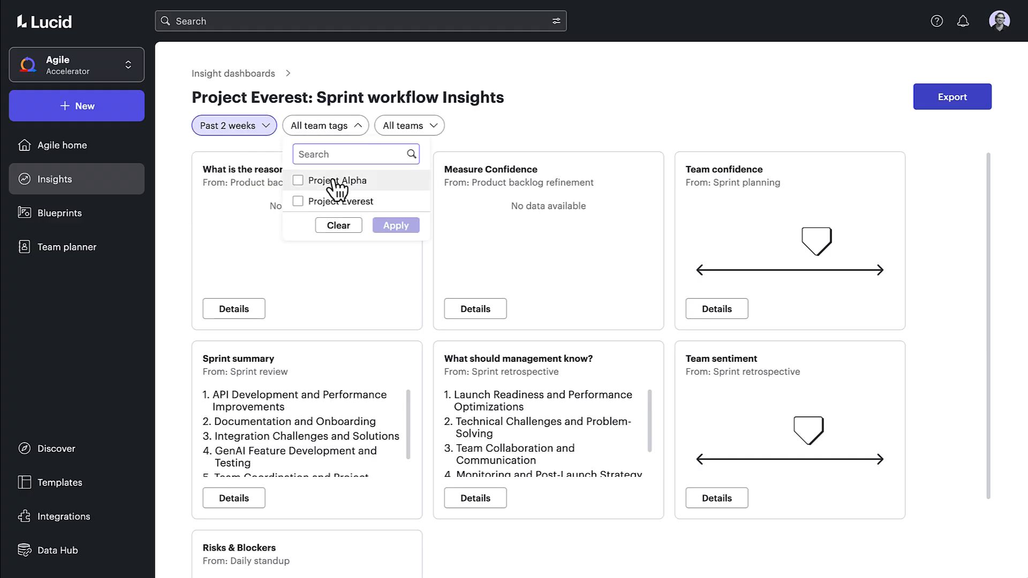
{"action": "left_click", "coordinate": [351, 129]}
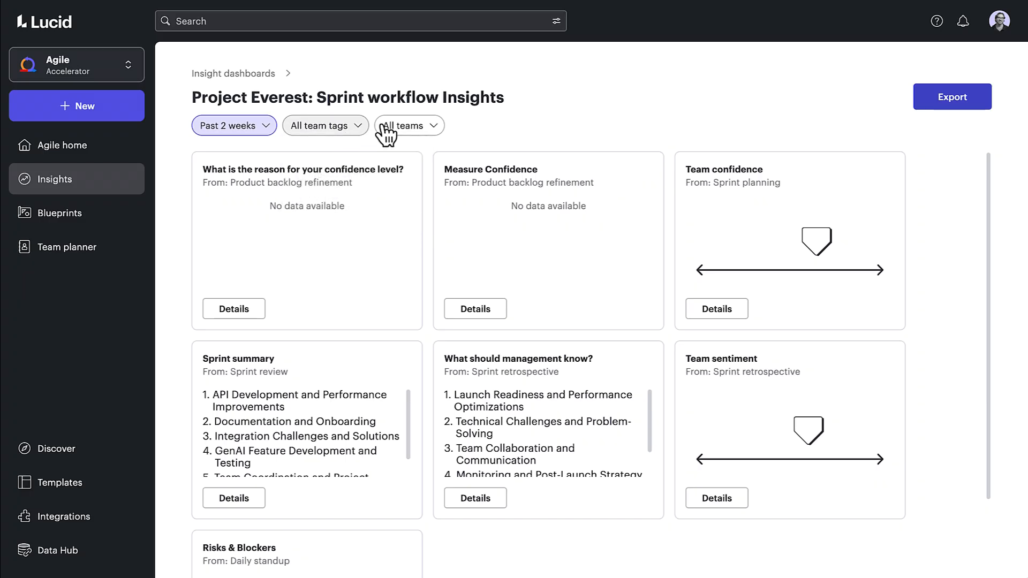
{"action": "left_click", "coordinate": [426, 129]}
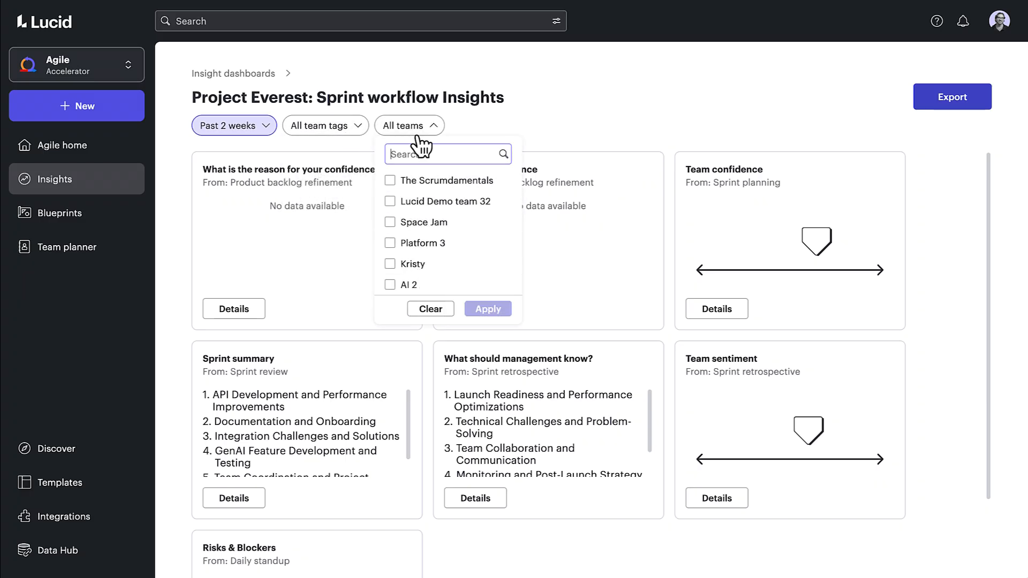
{"action": "left_click", "coordinate": [420, 135]}
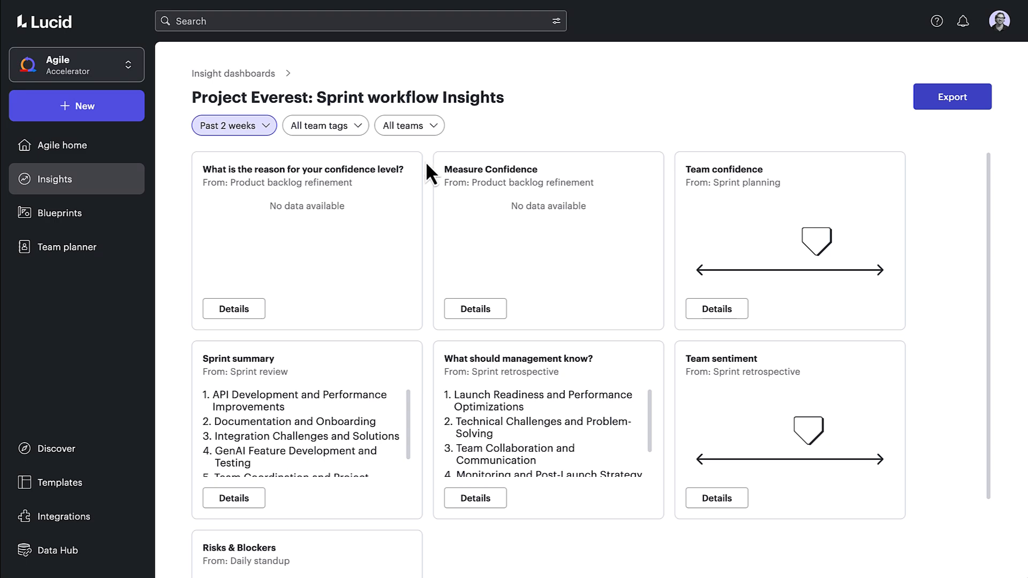
- Open the Sprint summary details and browse its top themes from Documentation and Onboarding through Team Coordination and Project Management
{"action": "scroll", "coordinate": [425, 162], "scroll_direction": "down", "scroll_amount": 3}
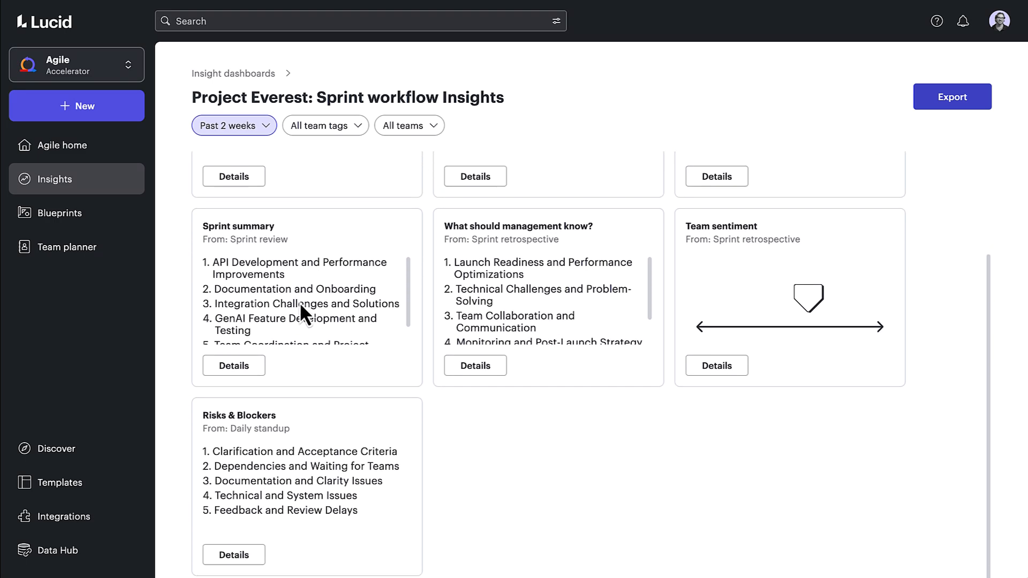
{"action": "left_click", "coordinate": [261, 368]}
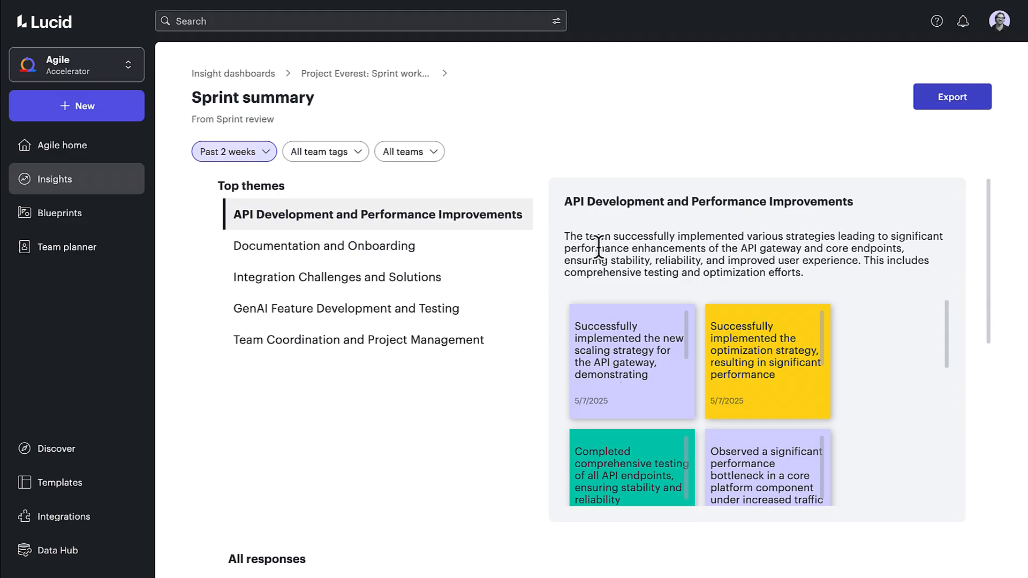
{"action": "left_click", "coordinate": [510, 251]}
{"action": "left_click", "coordinate": [500, 280]}
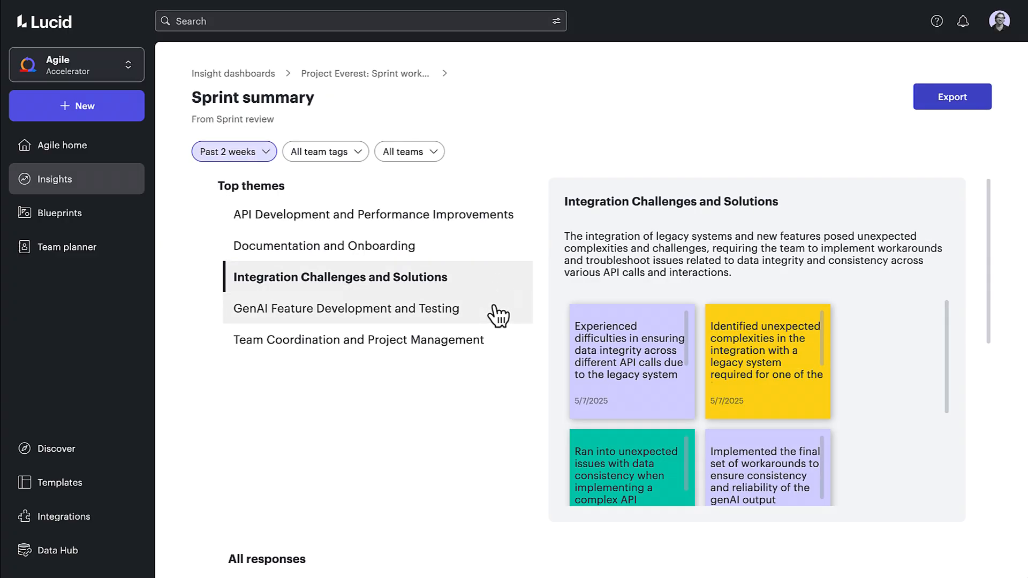
{"action": "left_click", "coordinate": [498, 315]}
{"action": "left_click", "coordinate": [498, 348]}
- Examine the Sprint summary's list of all responses, including each response's reported date, team and board link
{"action": "scroll", "coordinate": [498, 349], "scroll_direction": "down", "scroll_amount": 8}
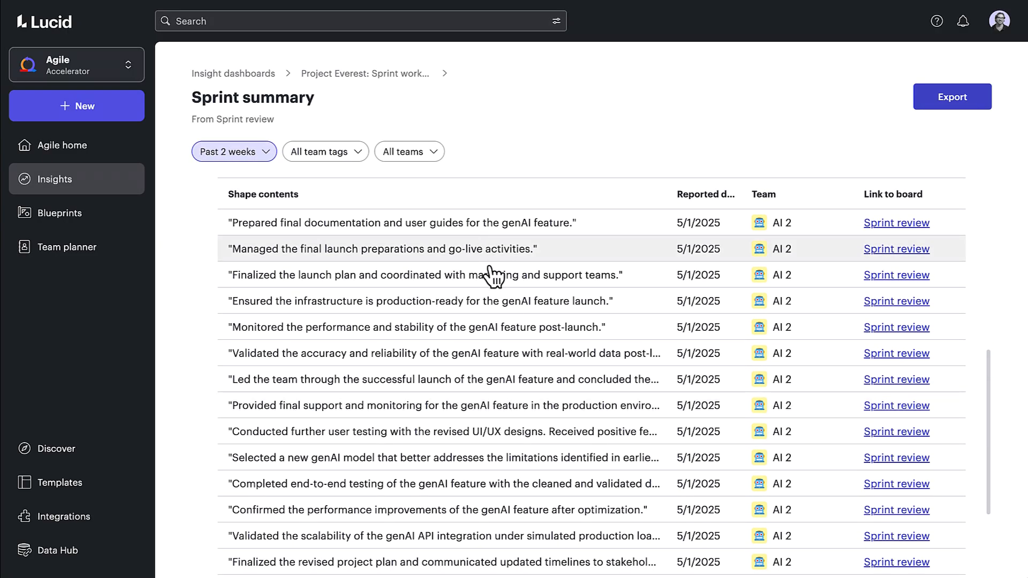
{"action": "scroll", "coordinate": [523, 490], "scroll_direction": "down", "scroll_amount": 2}
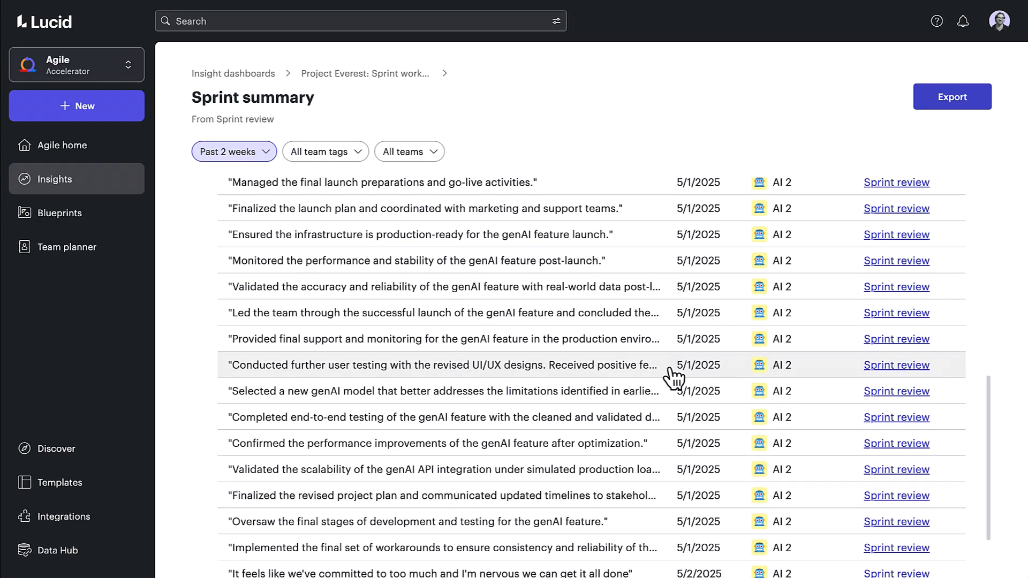
{"action": "scroll", "coordinate": [696, 379], "scroll_direction": "up", "scroll_amount": 3}
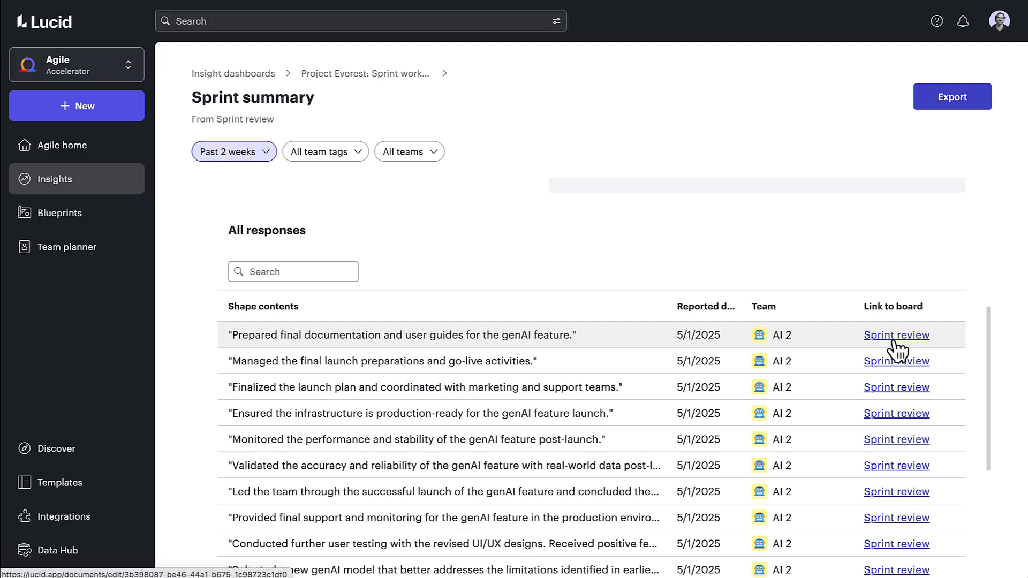
- Leave the Sprint summary and return to the Agile Accelerator home page by way of the insight dashboards list
{"action": "left_click", "coordinate": [121, 190]}
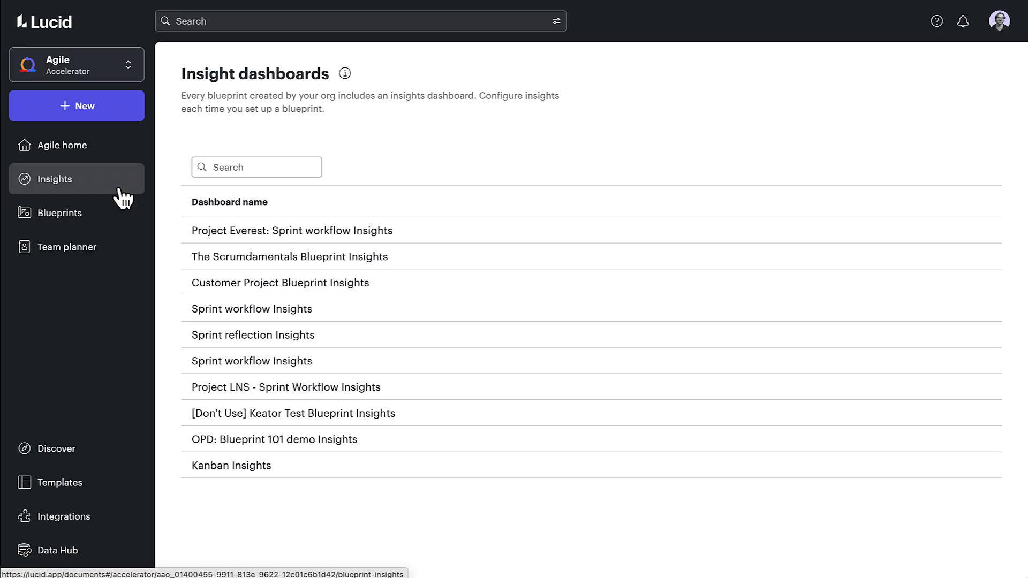
{"action": "left_click", "coordinate": [109, 154]}
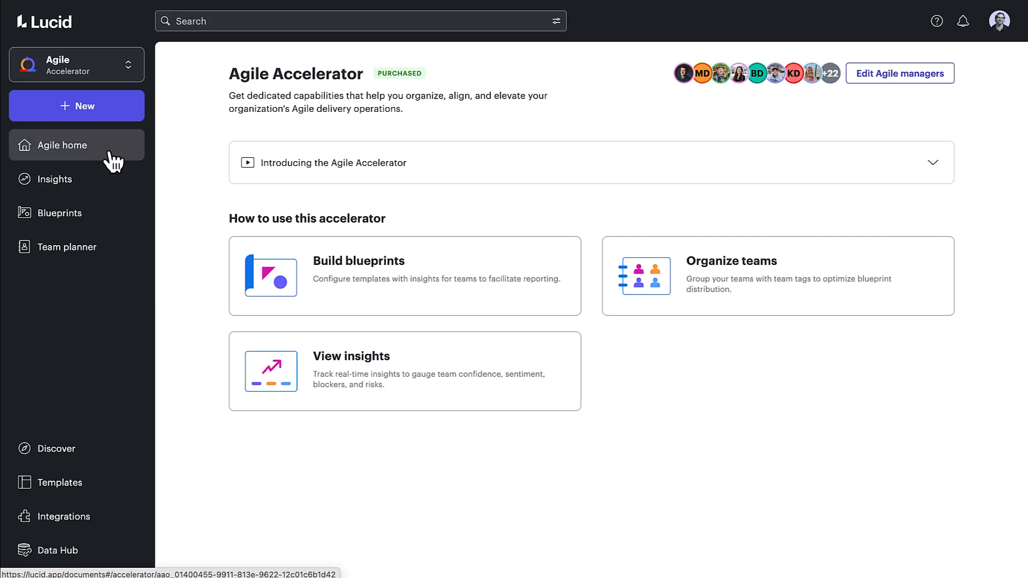